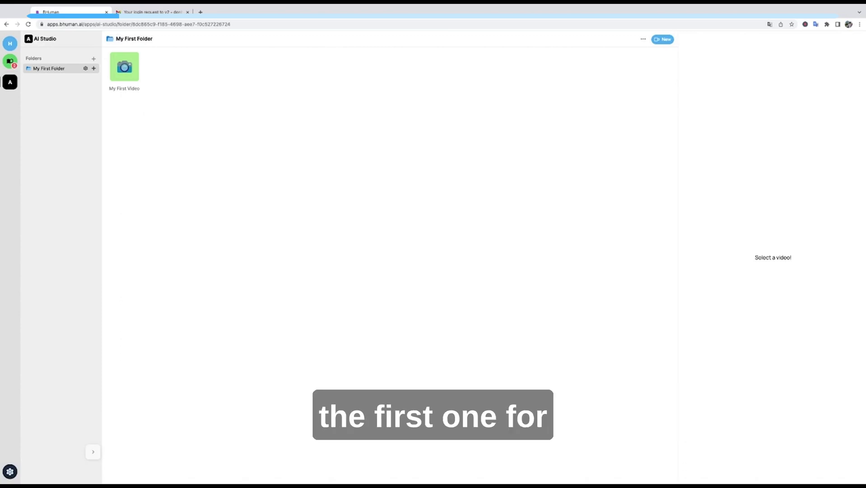
Open the 'My First Video' template for editing to start recording.
double_click(130, 67)
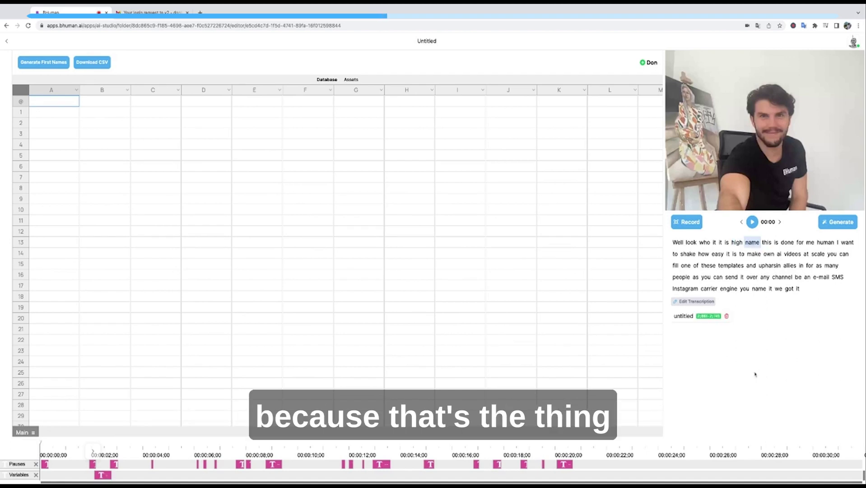
Rename the untitled variable label to 'name'.
double_click(684, 321)
text(name)
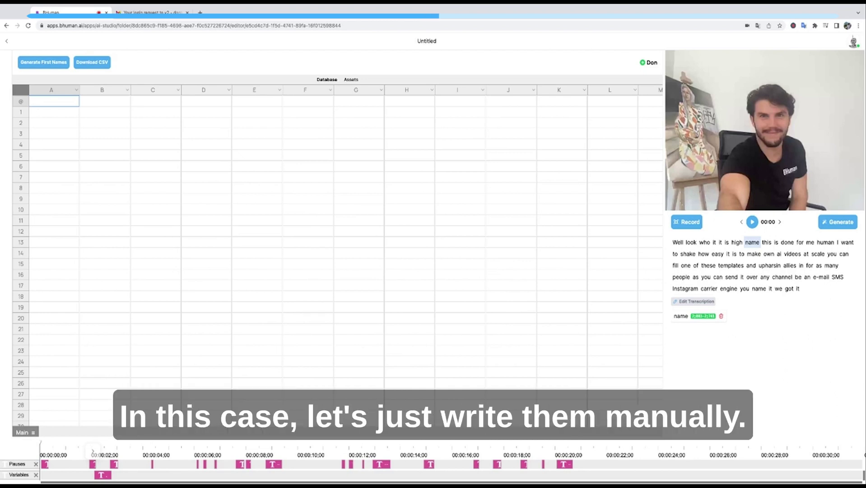
text(name)
Commit the 'name' column header and record the spoken name for maryanne's row.
key(Return)
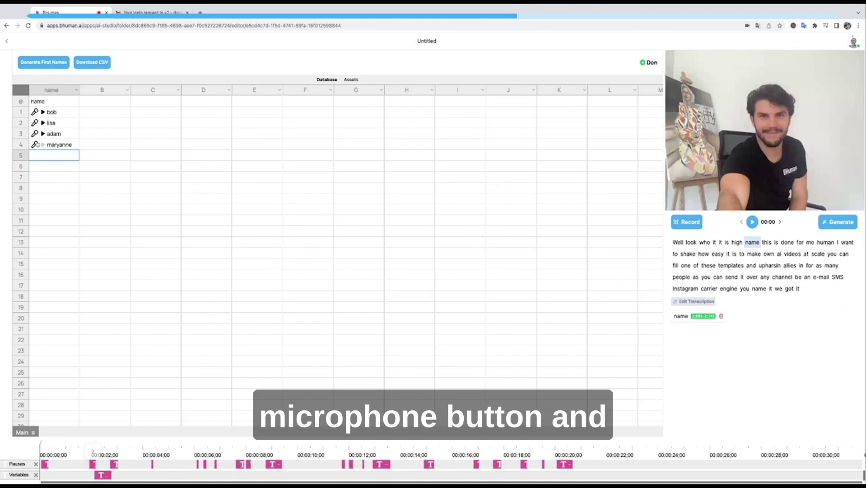
click(36, 144)
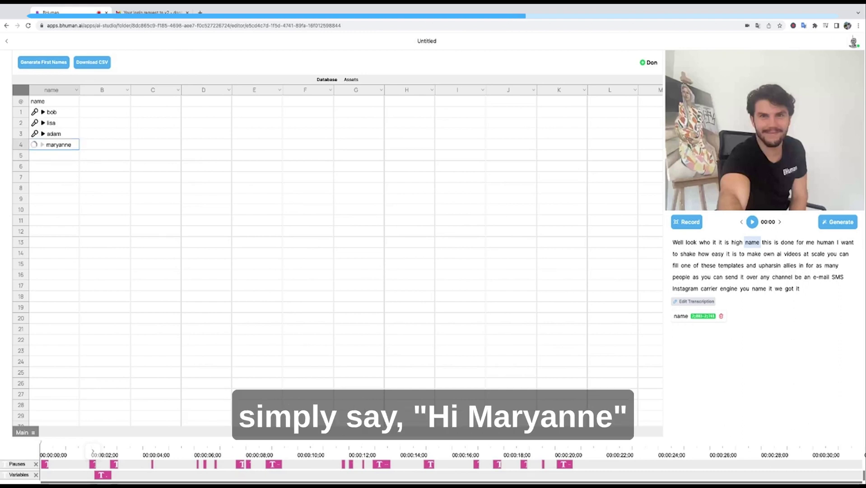
Finish maryanne's recording so all four rows are ready to generate videos.
click(53, 157)
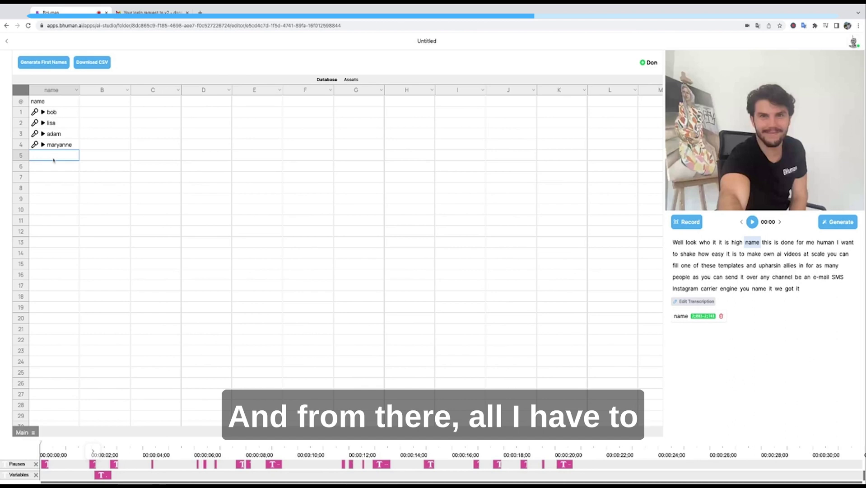